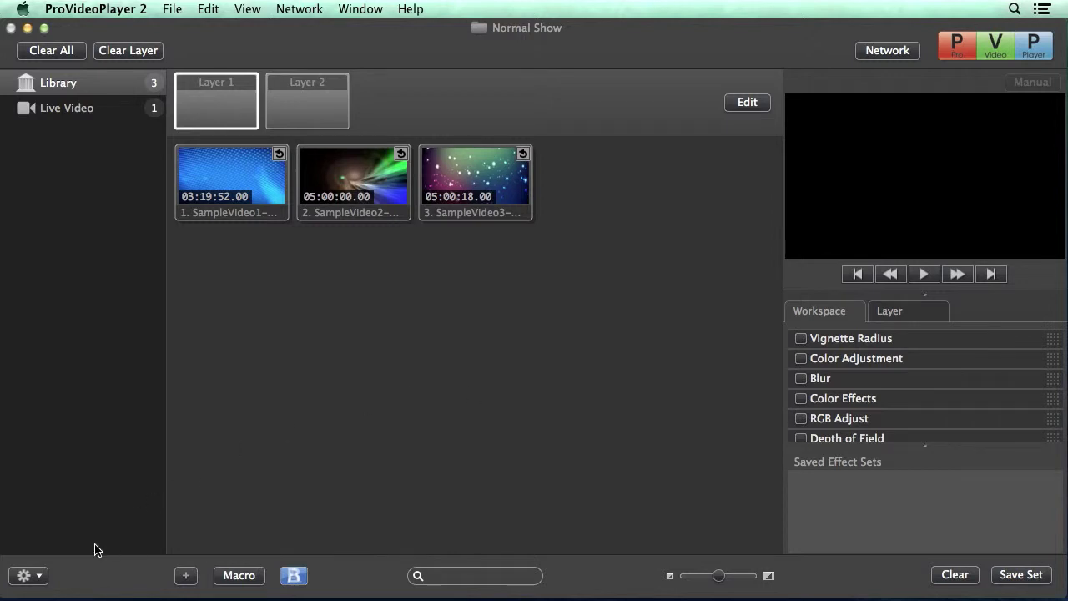
Create a new playlist named Loop
click(40, 576)
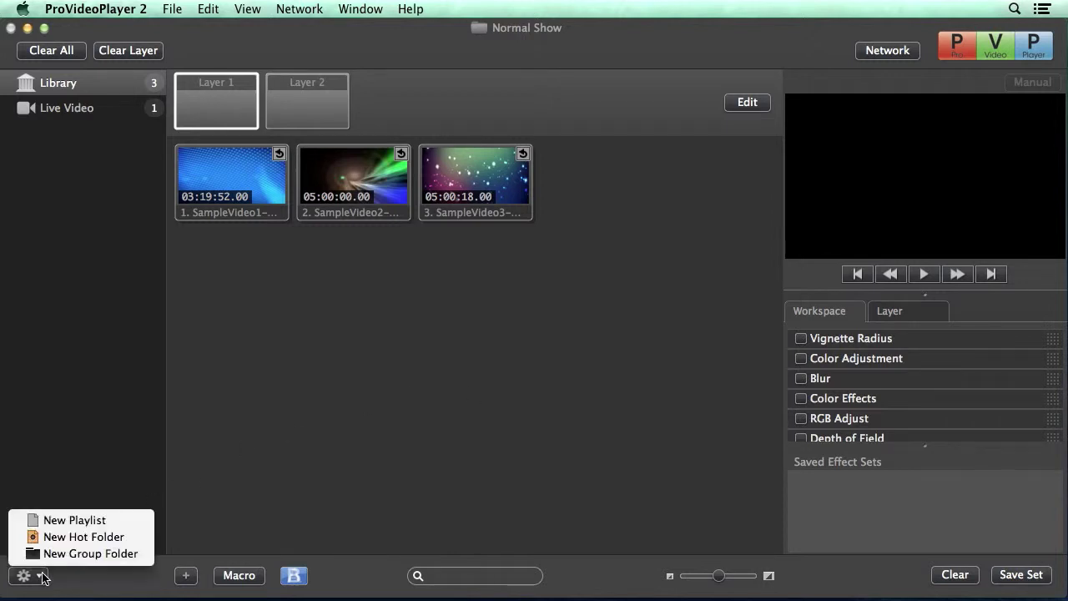
click(75, 520)
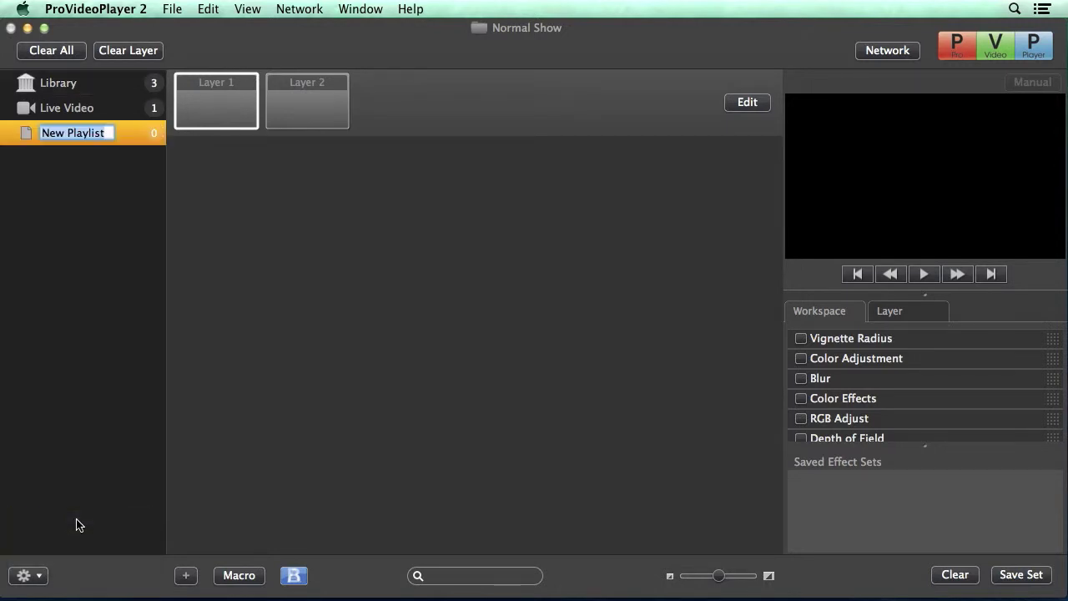
text(Loop)
key(Return)
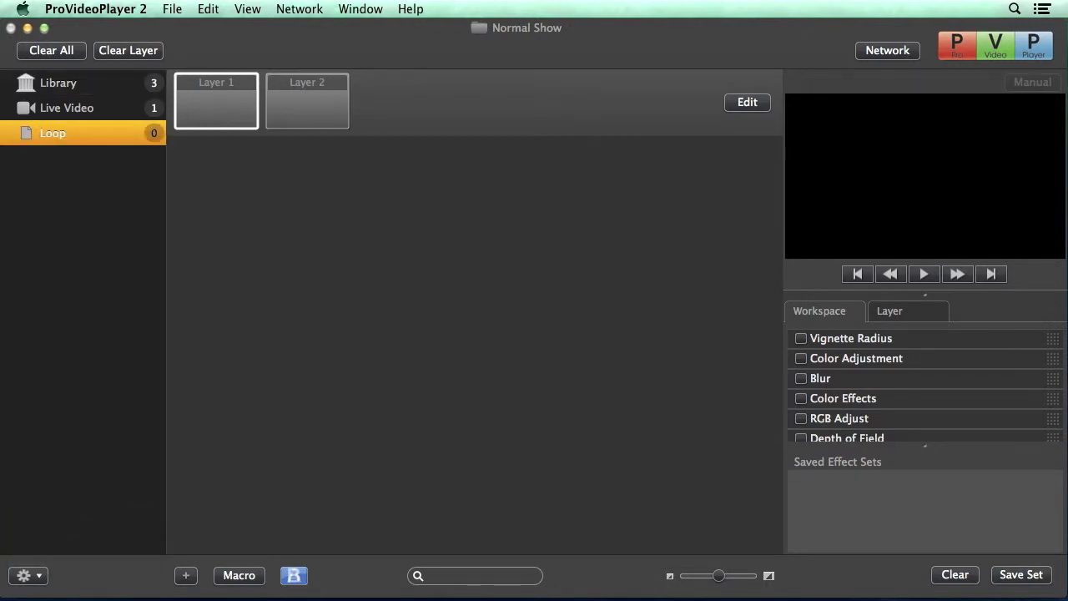
Add the four selected images from the Announcement Stills folder in Finder to the Loop playlist, and minimize the folder window
mouse_move(633, 584)
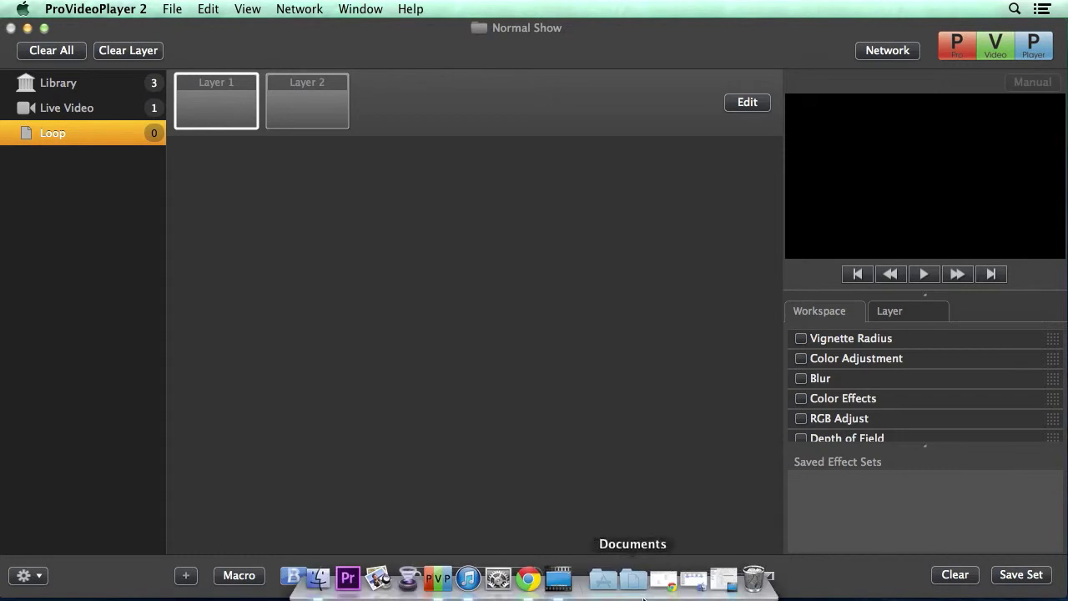
click(694, 584)
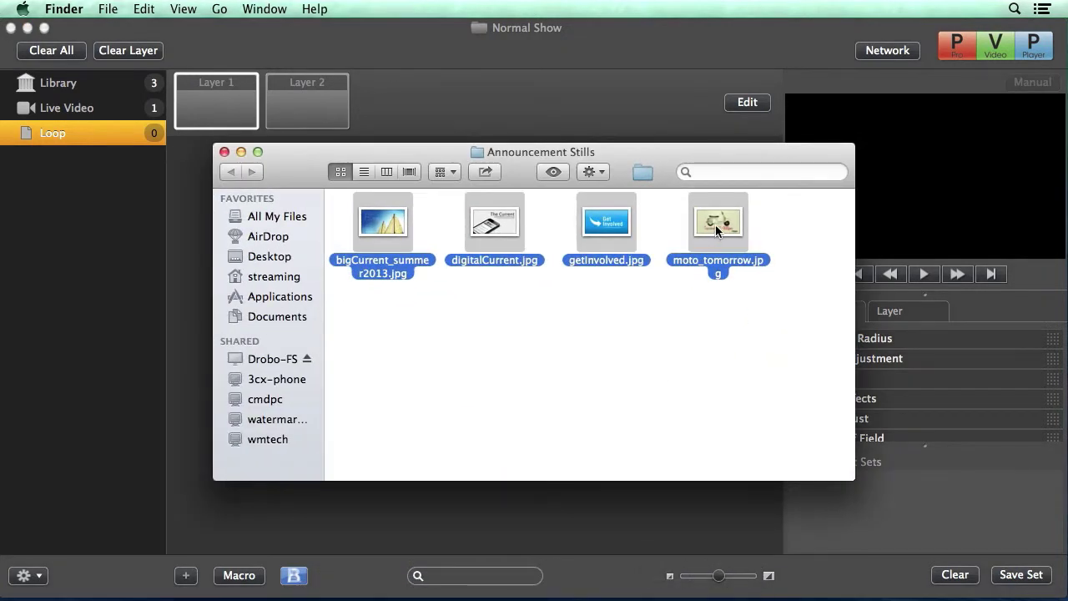
drag(716, 224, 592, 515)
click(240, 153)
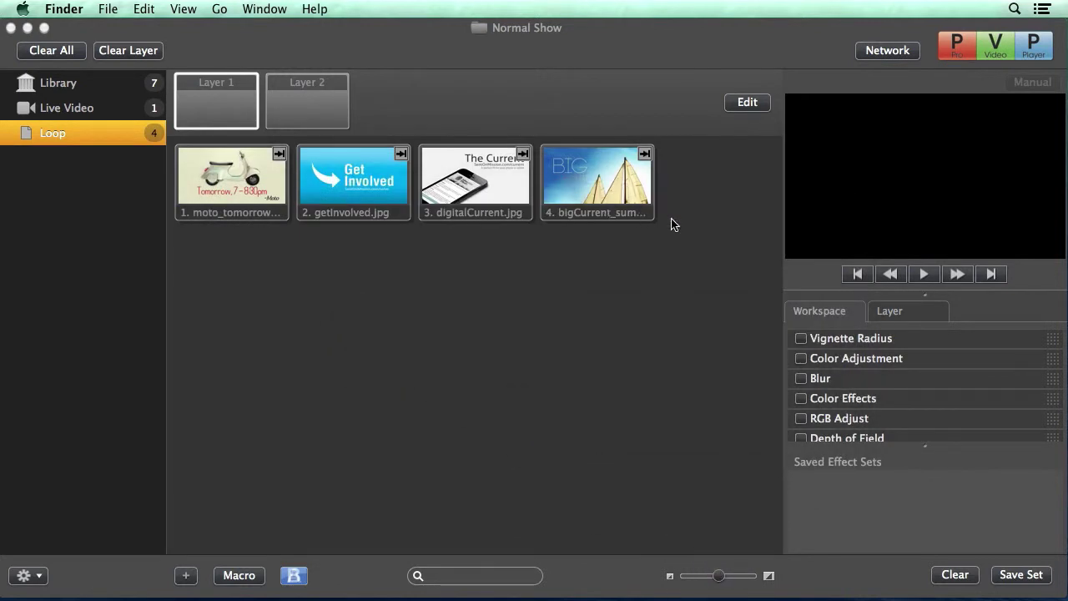
Set the playback behavior of all four images in the Loop playlist to Next
drag(674, 224, 256, 186)
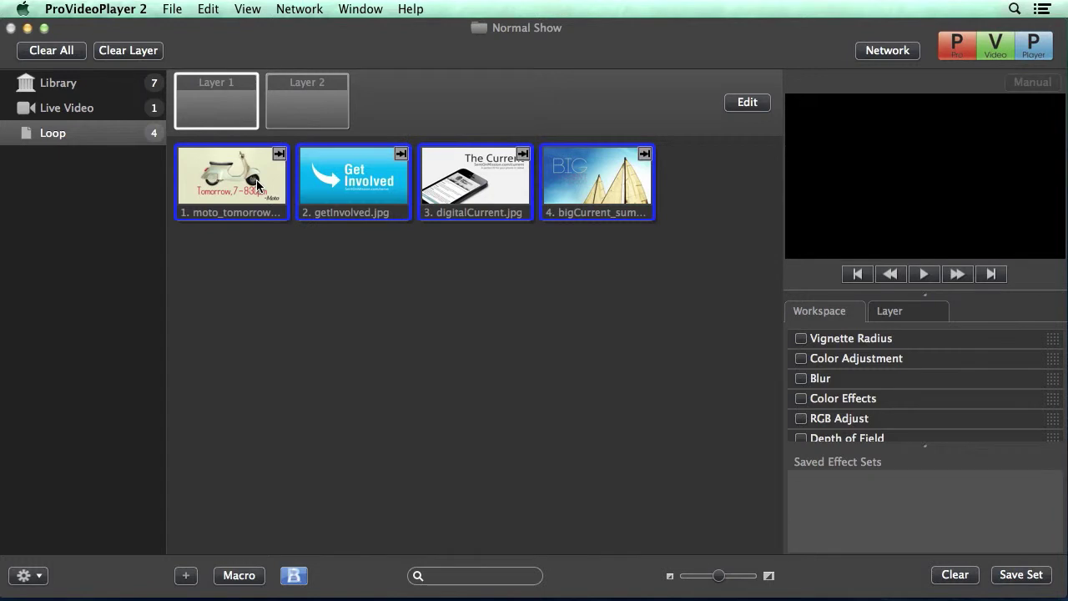
right_click(256, 185)
mouse_move(346, 282)
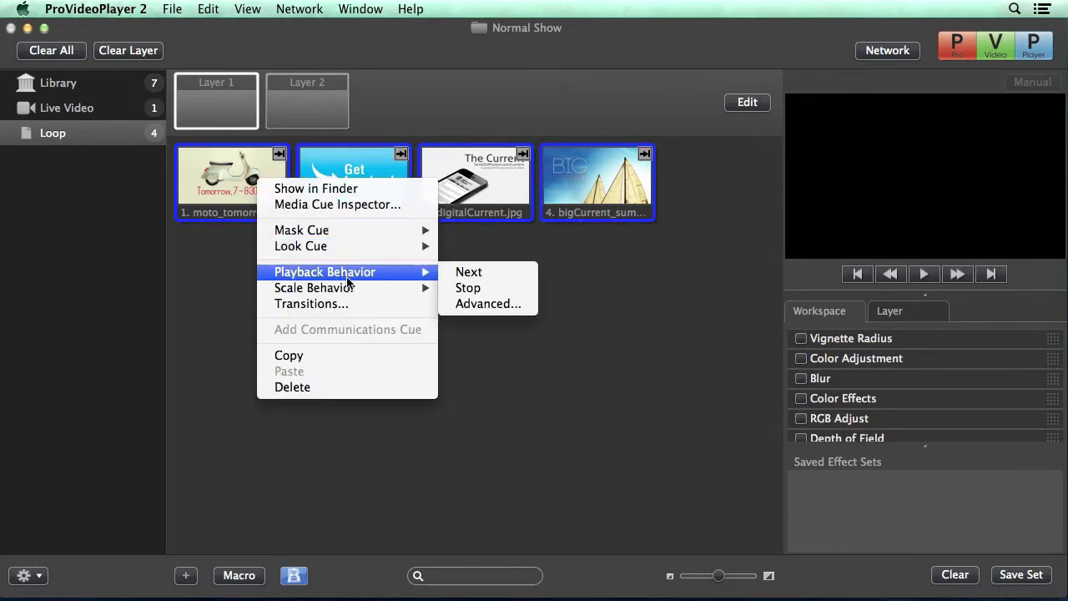
click(493, 280)
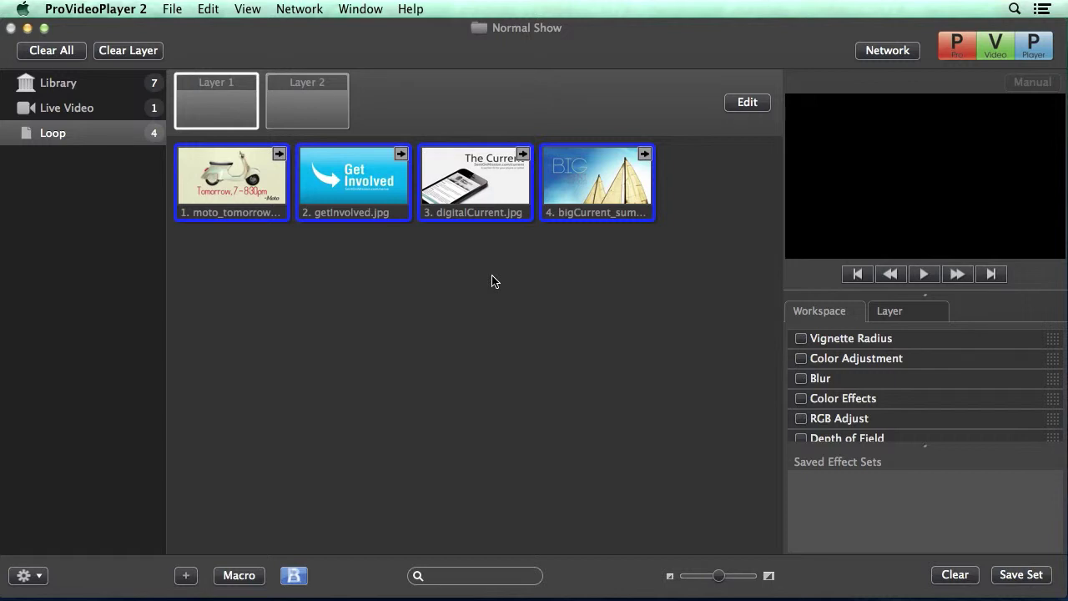
click(620, 251)
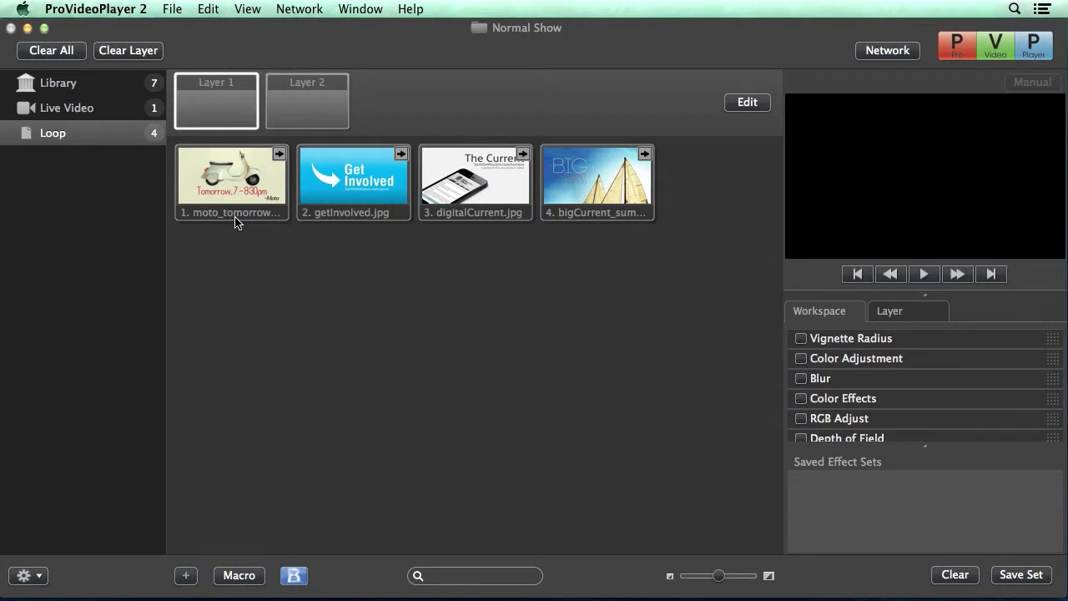
Check the Image Duration setting in the general preferences and close them
click(117, 10)
click(112, 55)
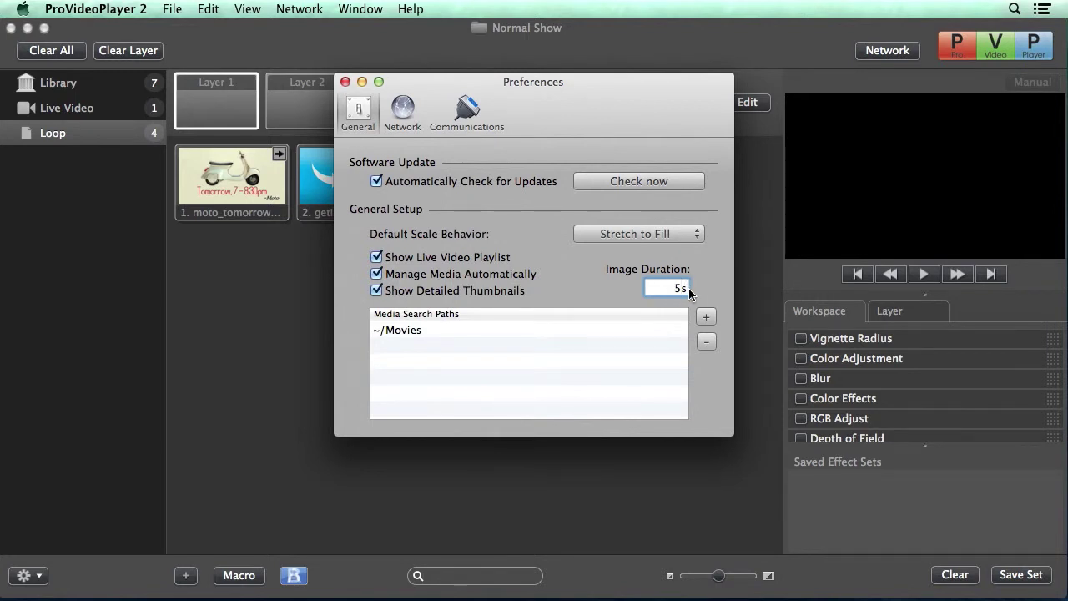
click(346, 82)
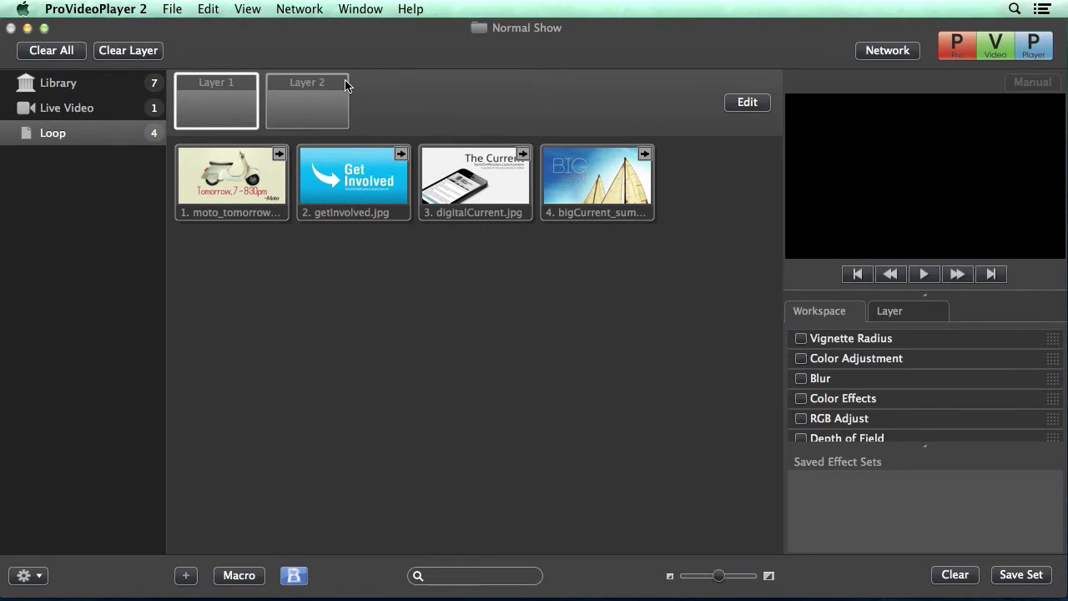
Add a schedule named Daily in the Scheduler and assign the Loop playlist to its action
click(249, 10)
click(271, 46)
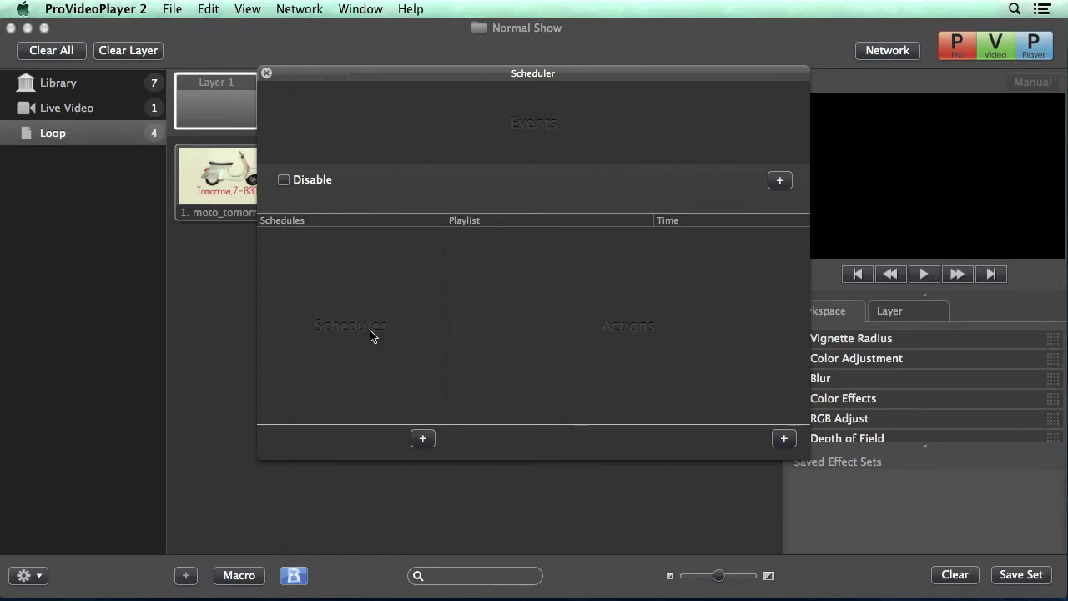
click(423, 439)
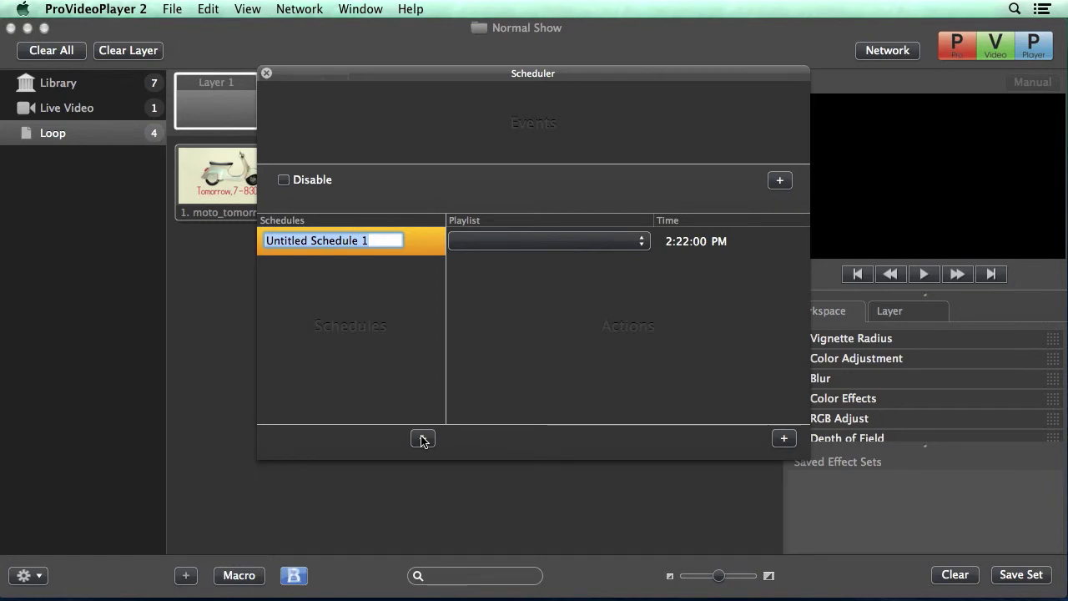
text(Daily)
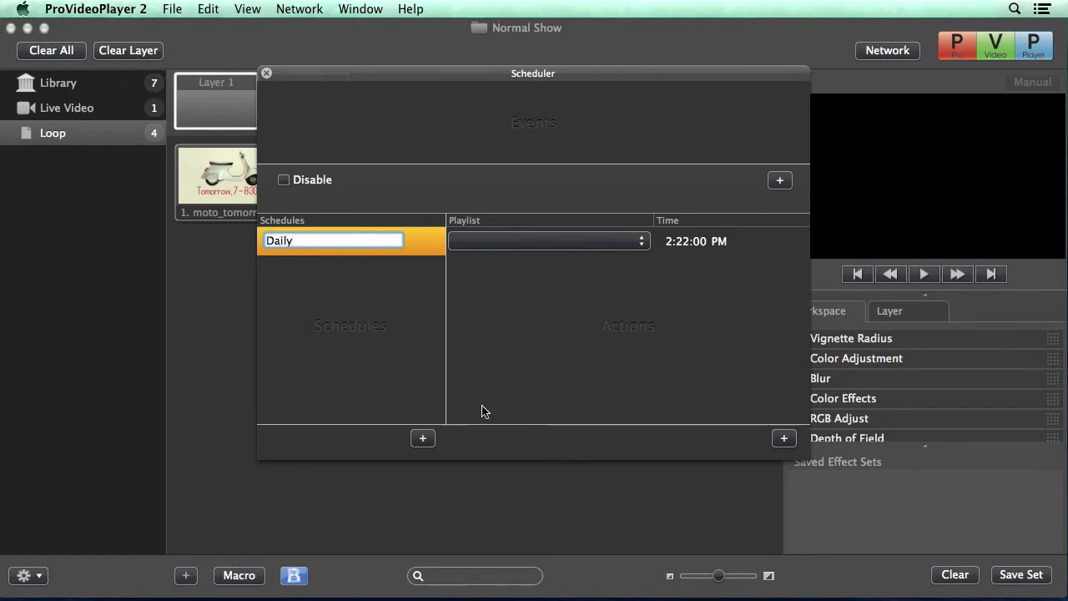
click(580, 243)
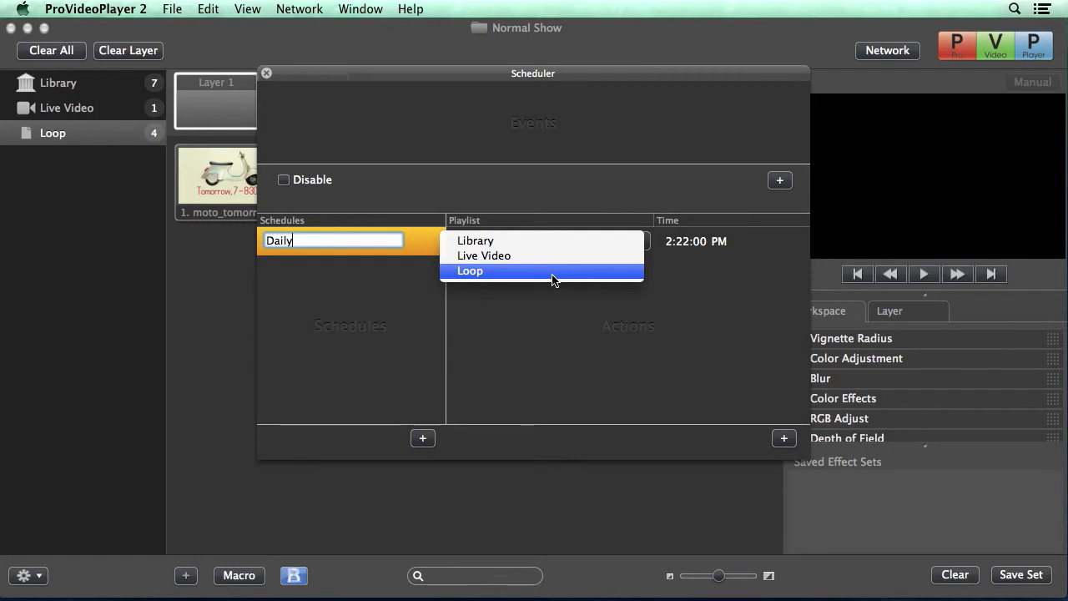
click(554, 272)
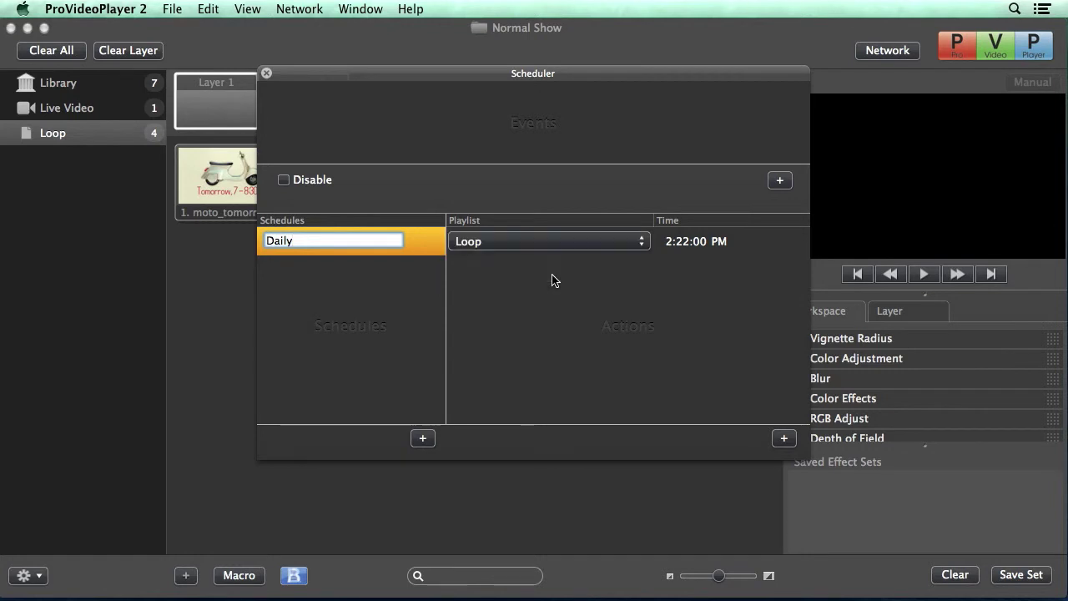
Set the start time of the Daily schedule's Loop action to 8:00:00 AM
click(668, 242)
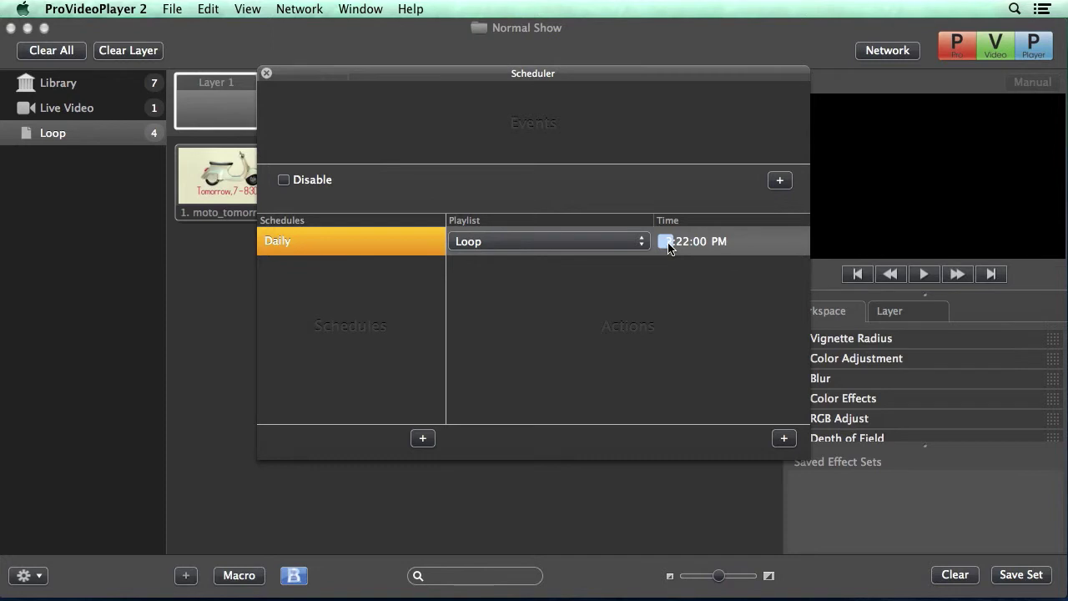
click(682, 242)
text(00)
click(719, 242)
text(a)
Add a scheduler event and assign the Daily schedule to it
click(780, 182)
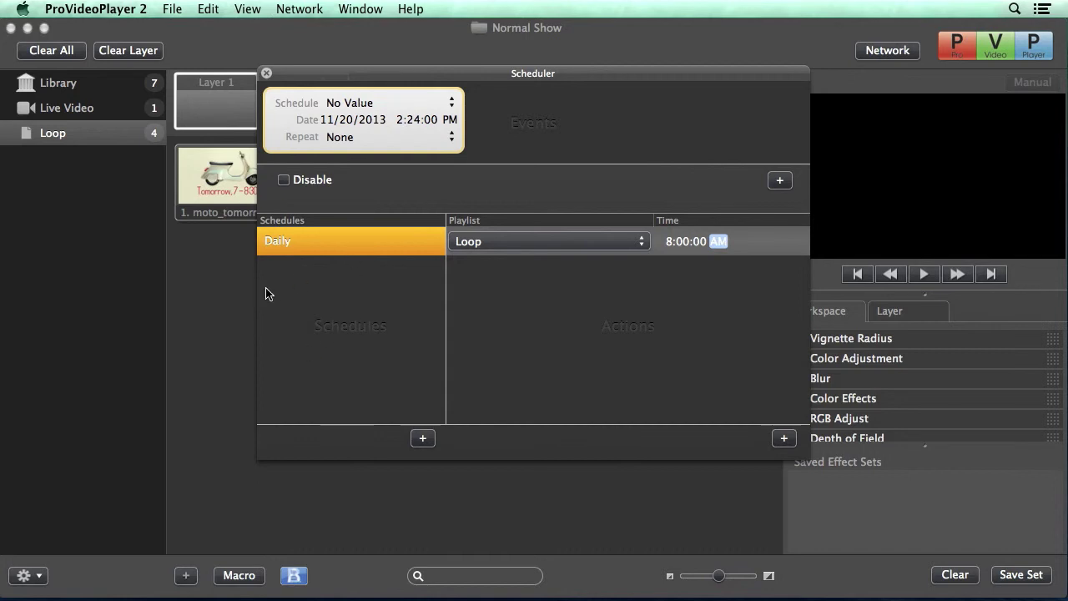
click(374, 103)
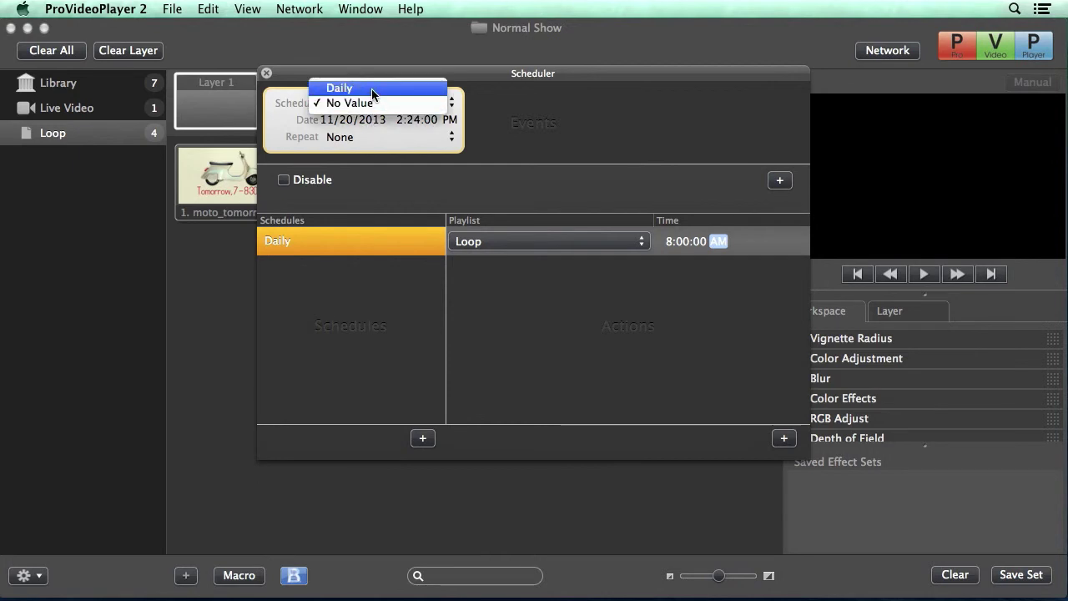
click(372, 88)
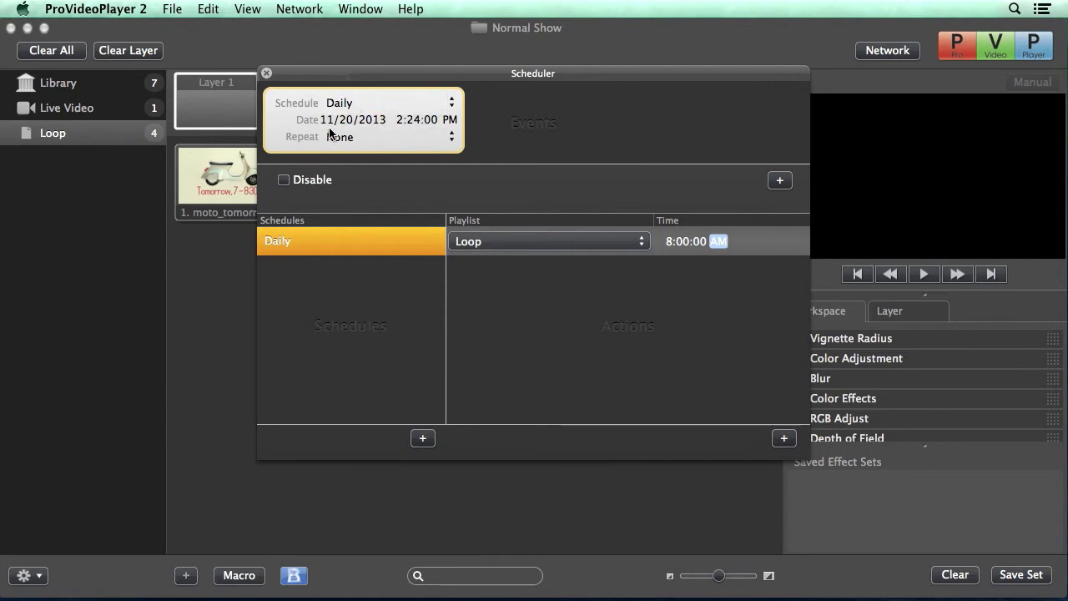
Set the event's time to 7:00:00 AM with repeat Every Day, and close the Scheduler
click(398, 119)
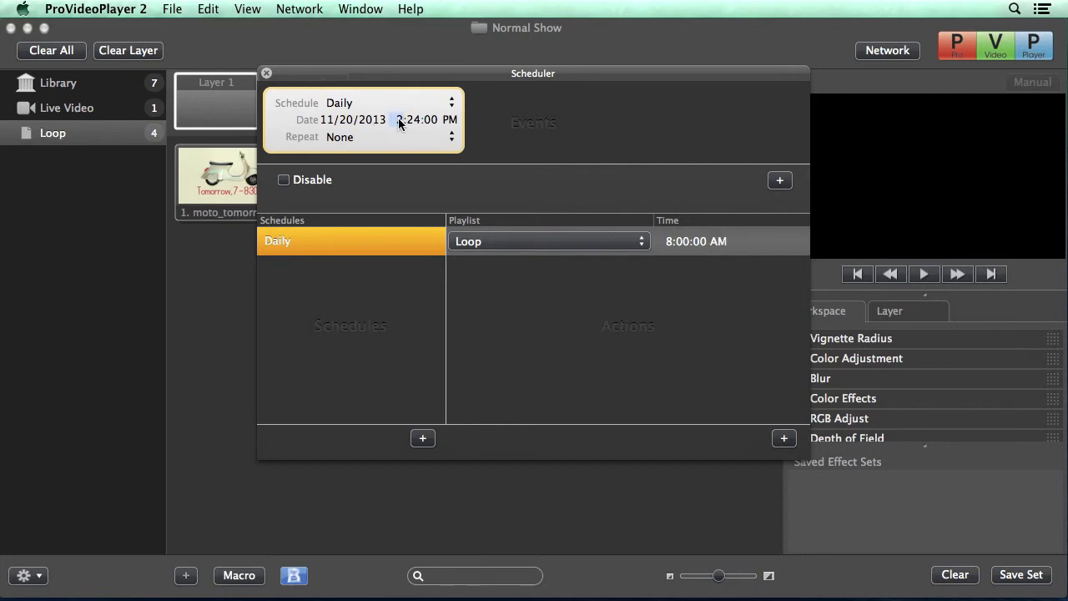
text(7)
click(410, 117)
text(00)
click(452, 122)
click(370, 138)
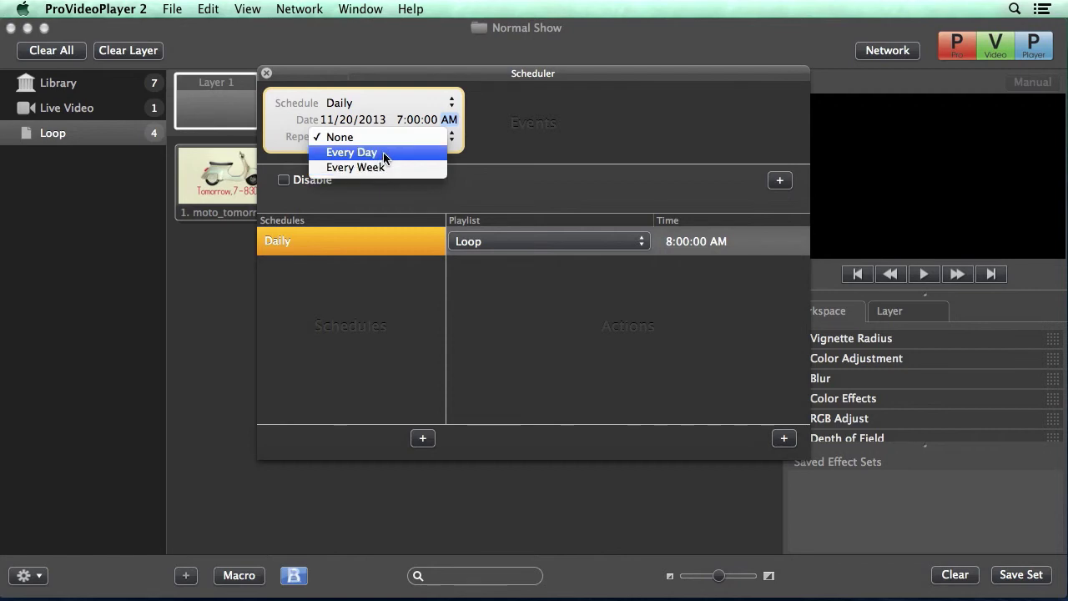
click(384, 153)
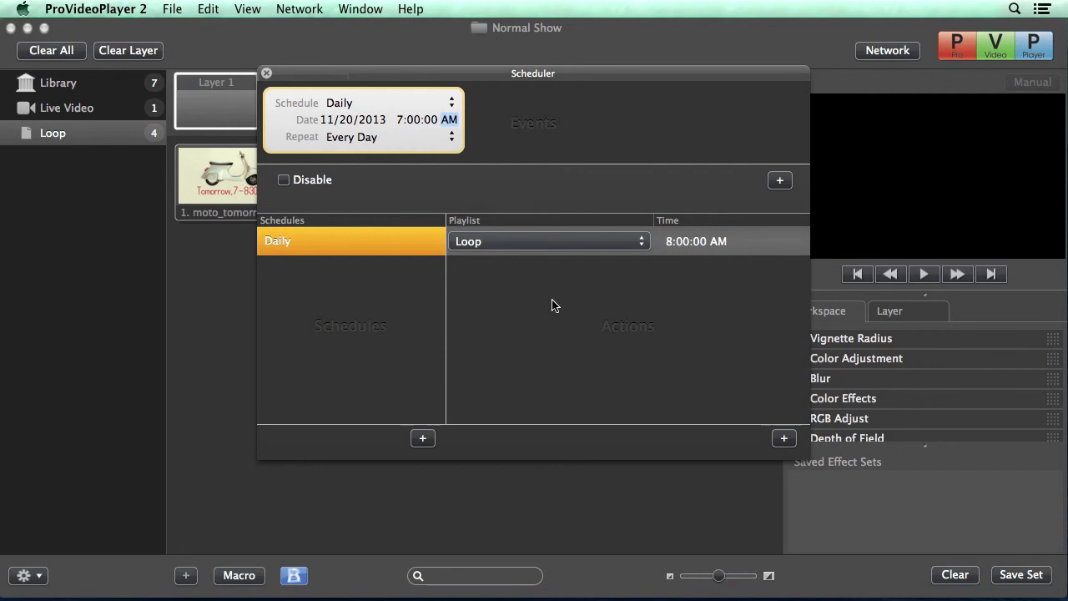
click(267, 73)
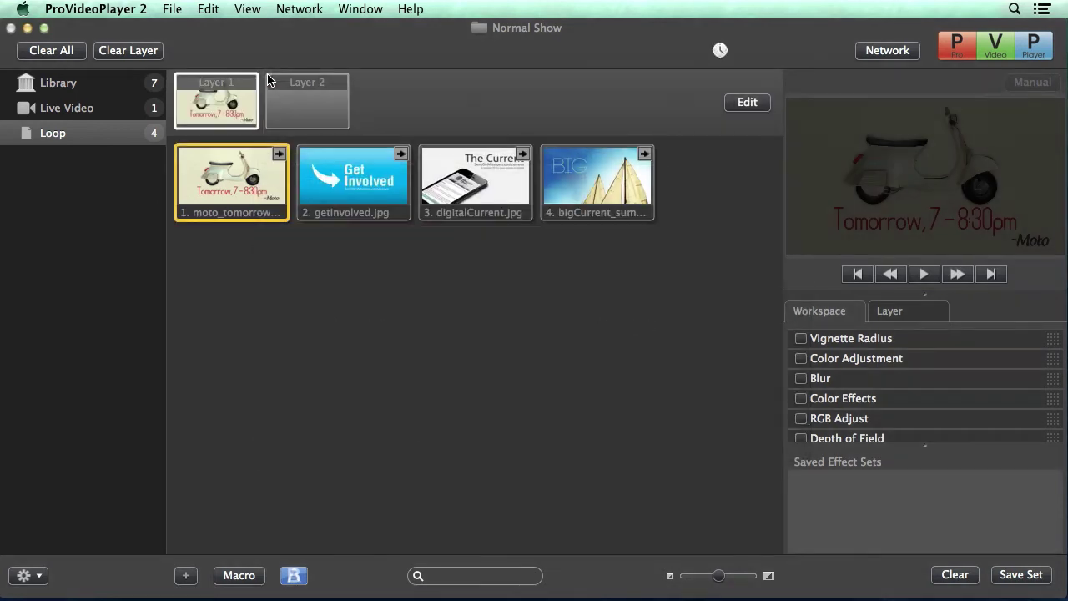